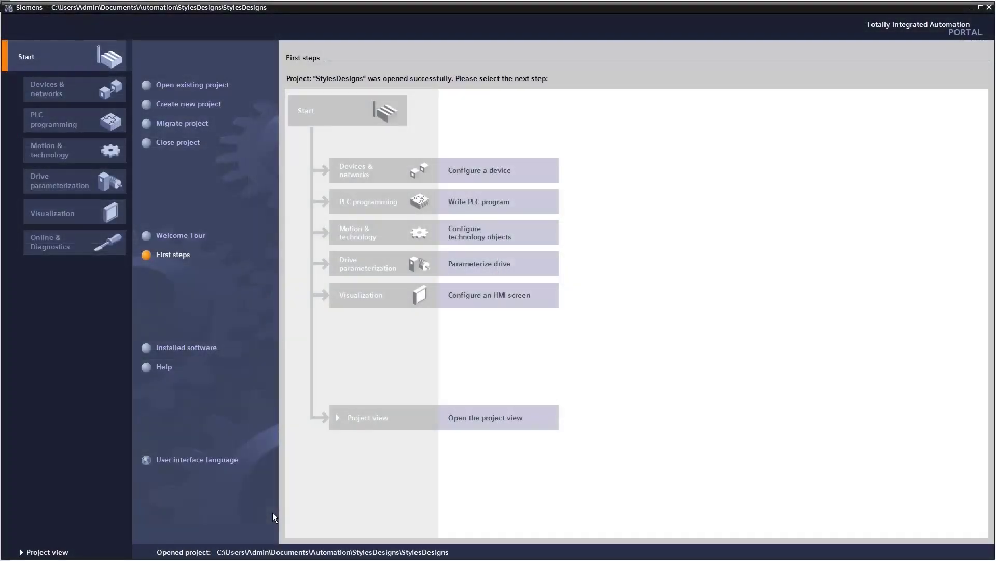
Step: In Project view Styles, try each default style and leave WinCC Wireframe as the project default
click(63, 553)
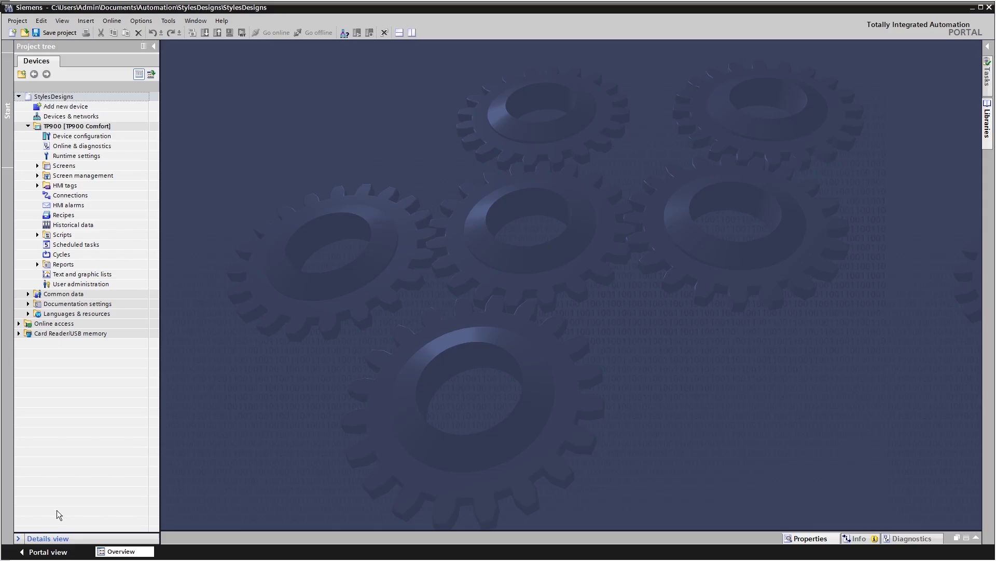
click(28, 294)
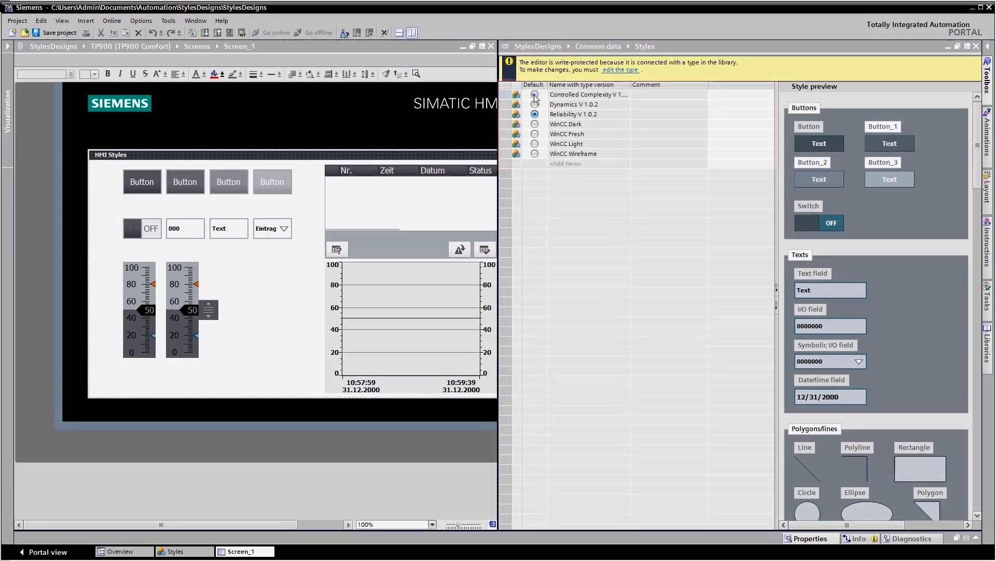
click(534, 95)
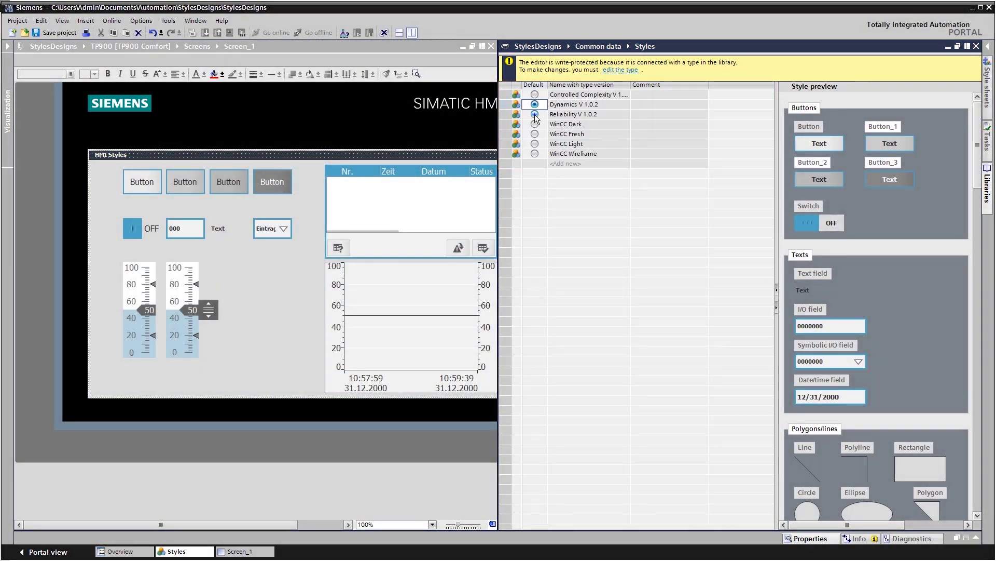
click(535, 114)
click(534, 124)
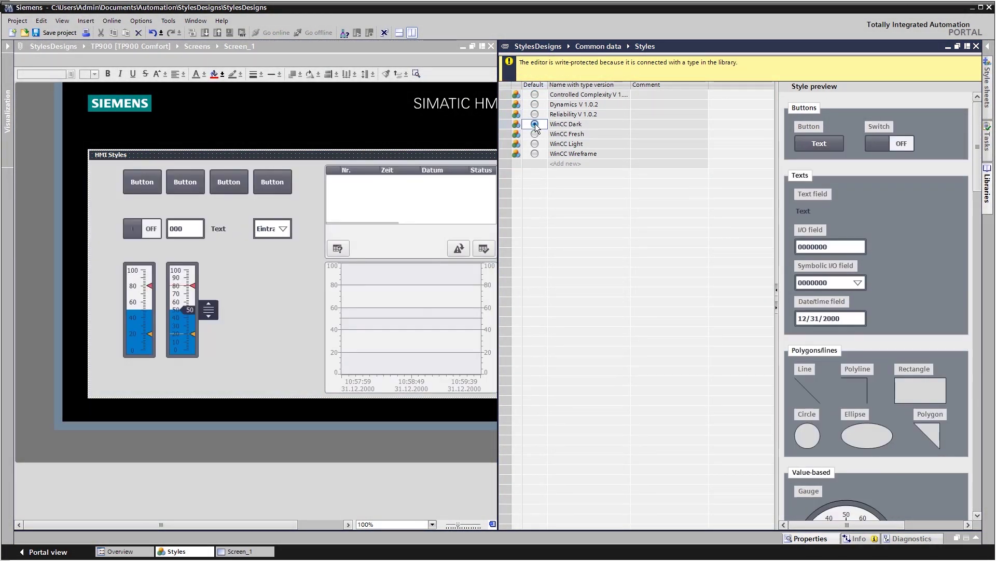
click(535, 134)
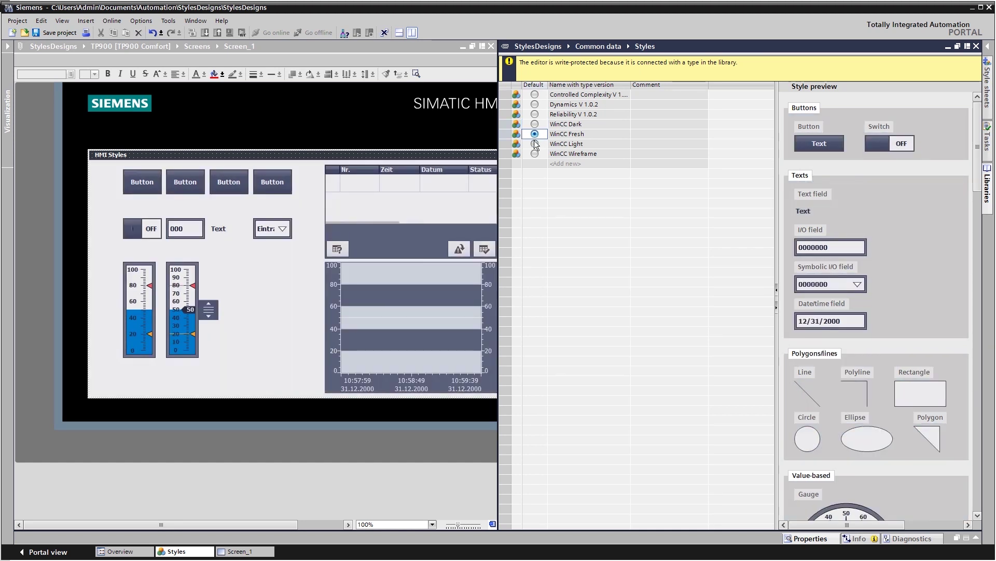
click(536, 144)
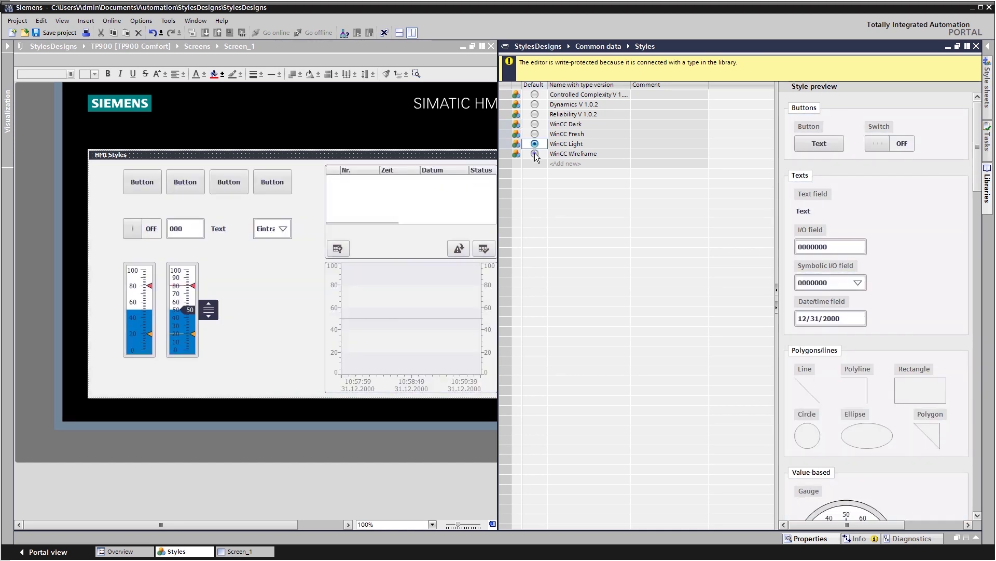
click(535, 154)
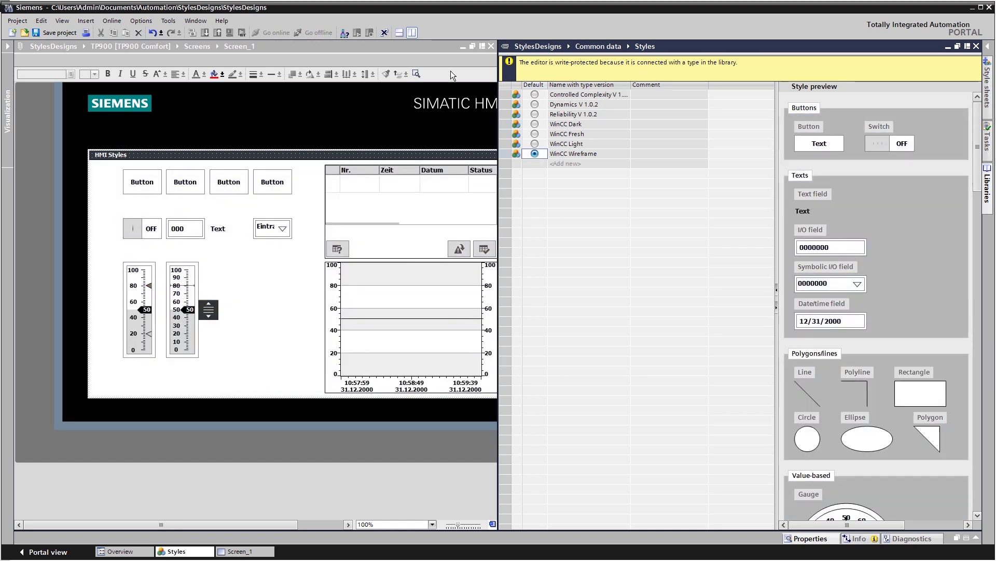
click(413, 33)
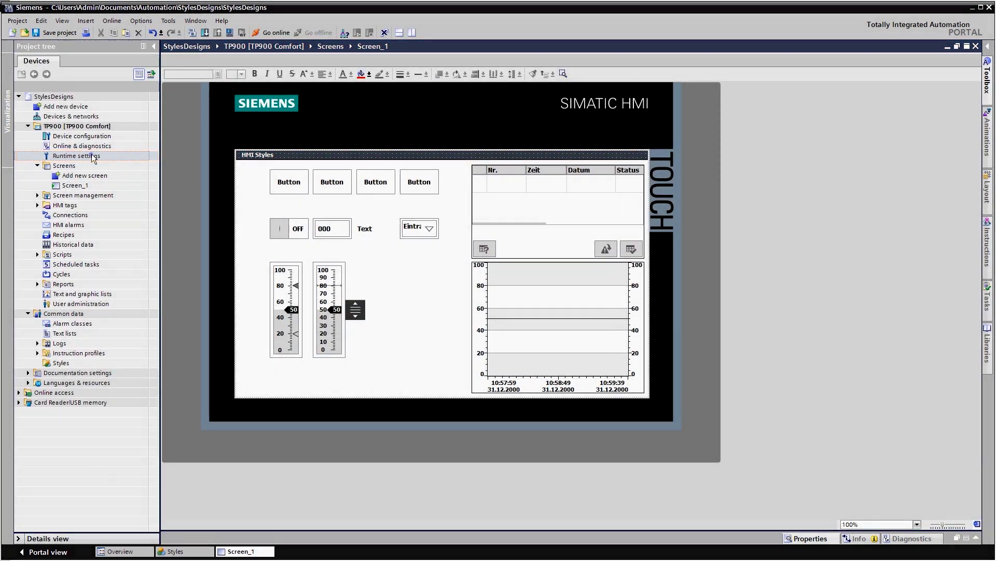
Step: In Runtime settings, replace the project default with Controlled Complexity V 1.0.3, then select that library style type
double_click(94, 157)
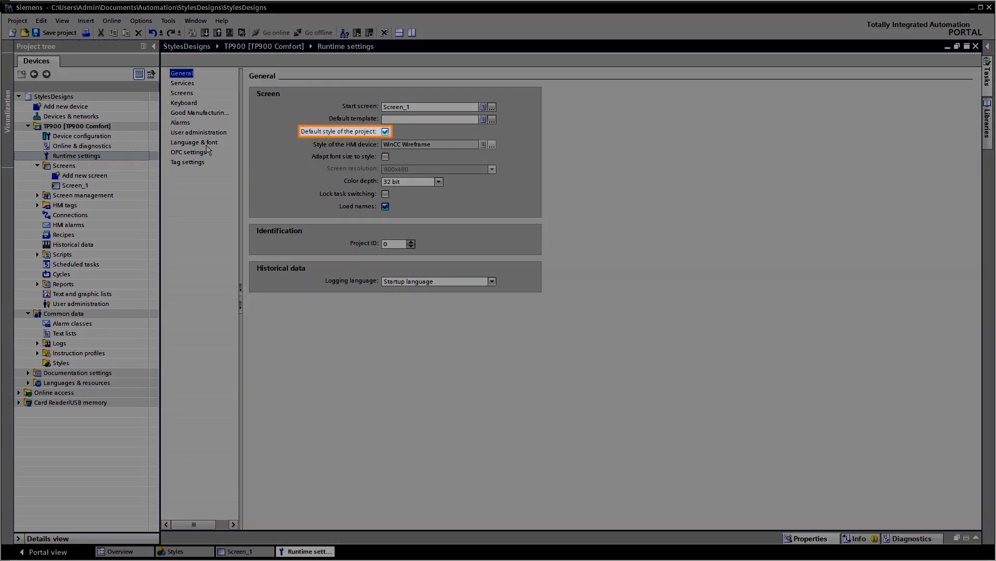
click(385, 132)
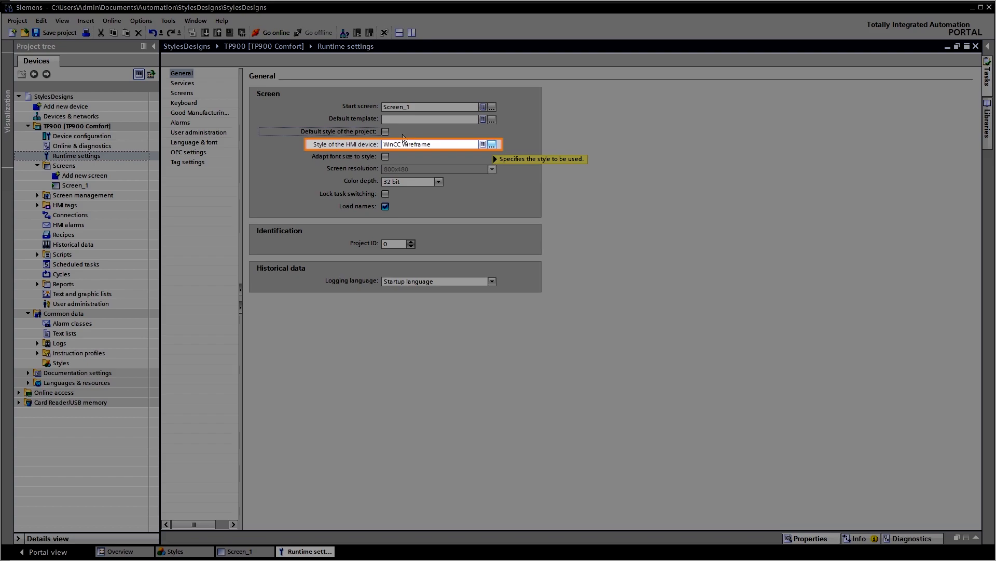
click(492, 144)
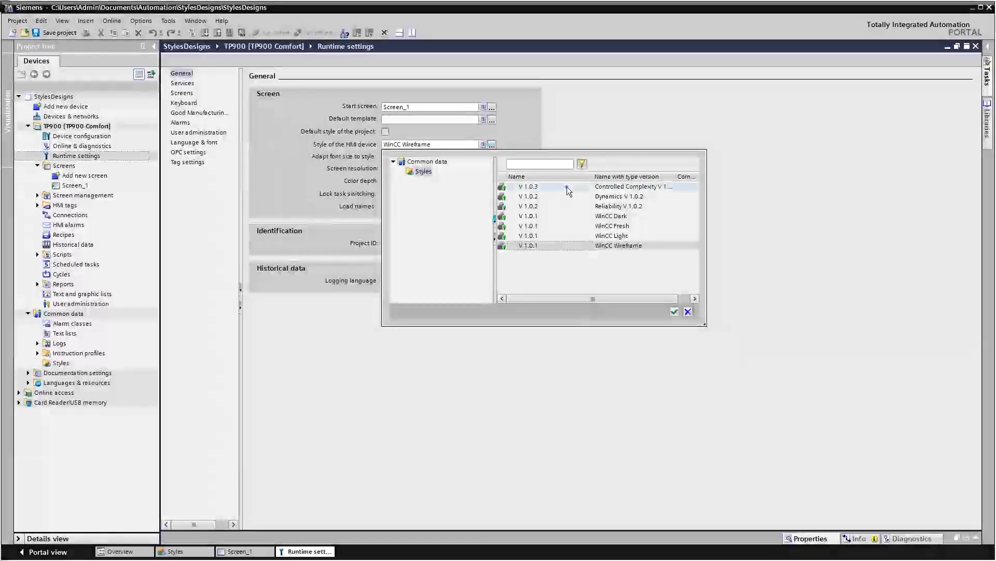
click(674, 311)
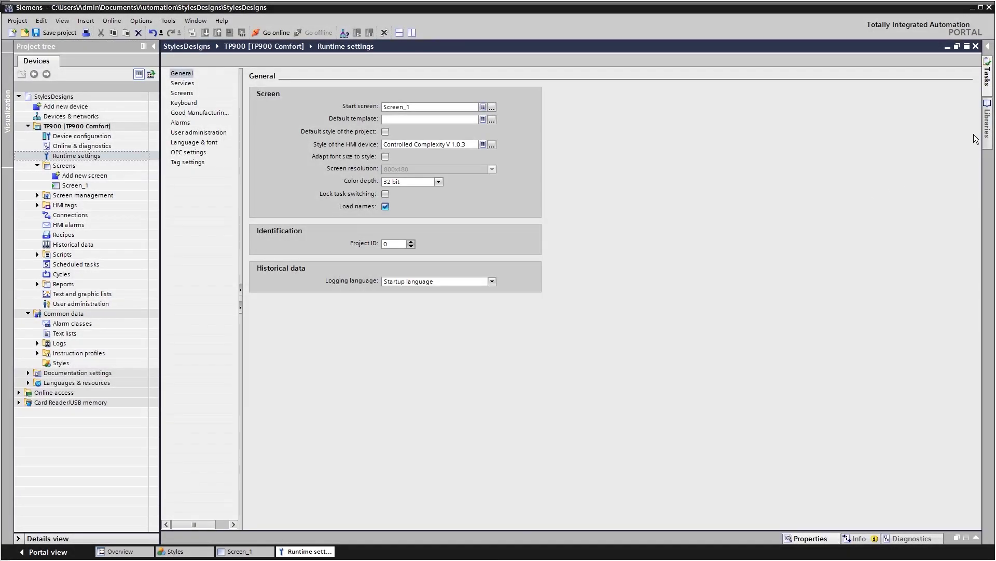
click(989, 129)
click(912, 140)
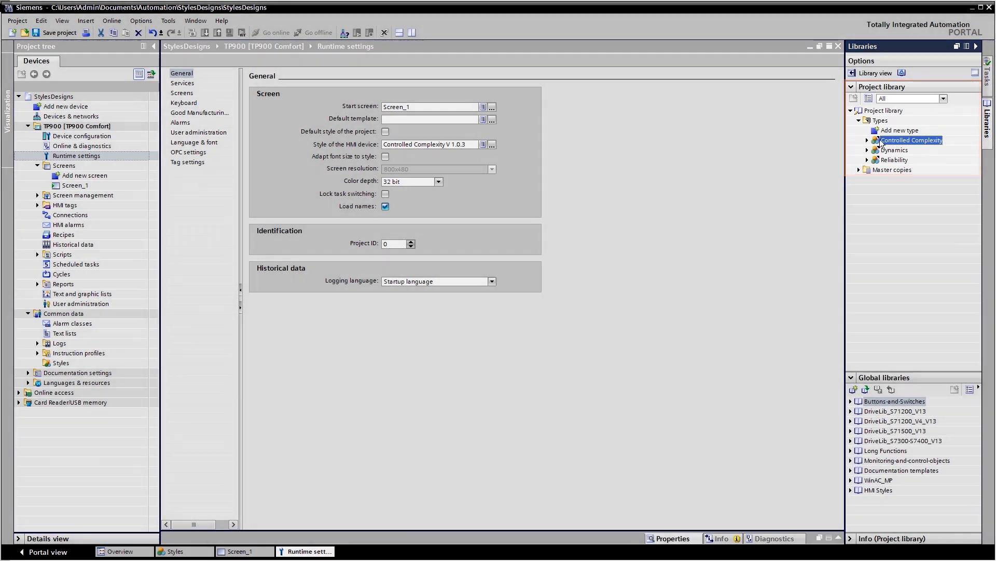
Step: Create in-work version V 1.0.4 of the Controlled Complexity style type and maximize its editor
right_click(922, 138)
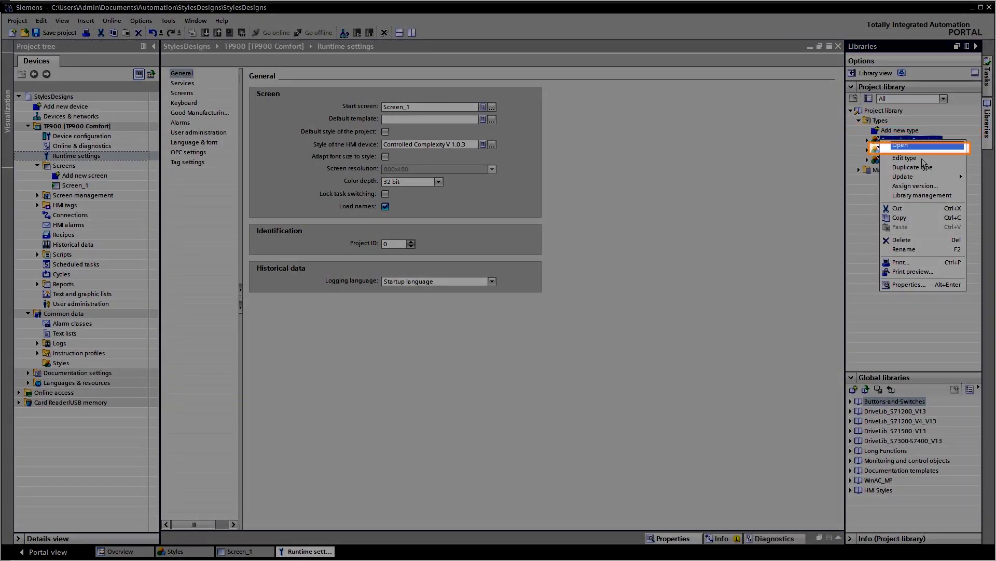
click(922, 160)
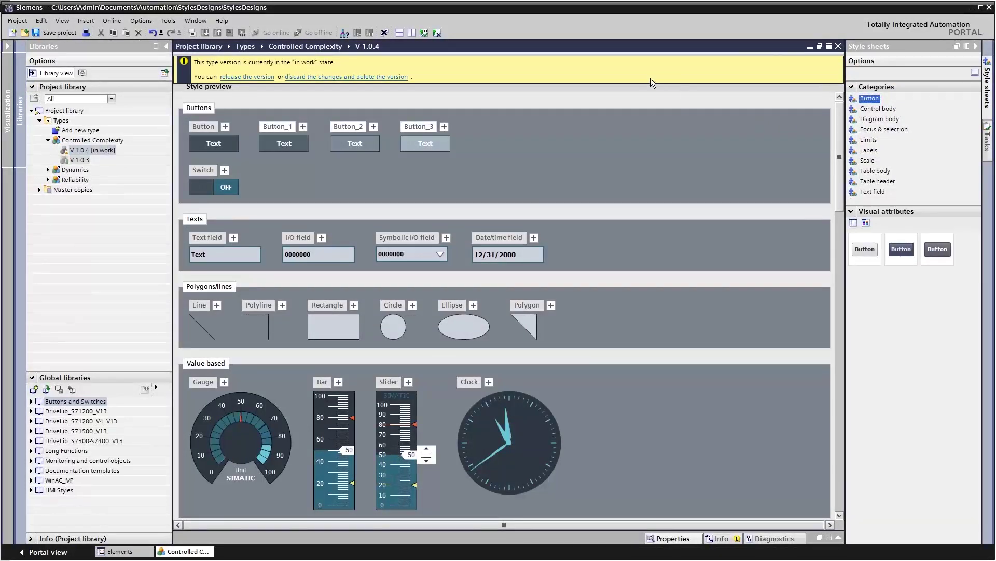
double_click(575, 48)
drag(977, 160, 979, 186)
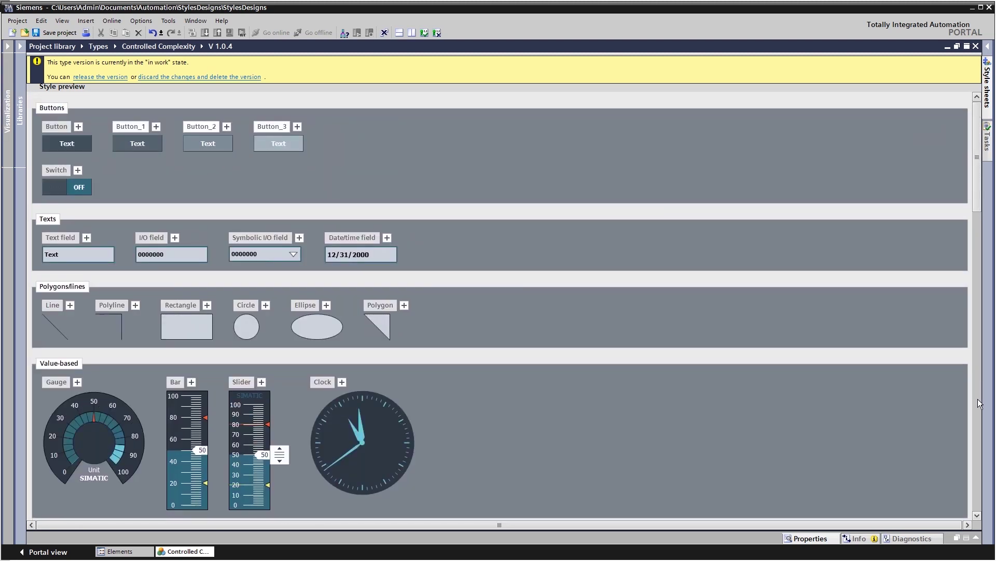
Step: Give the Rectangle style item a dark 45, 55, 65 background colour
click(977, 539)
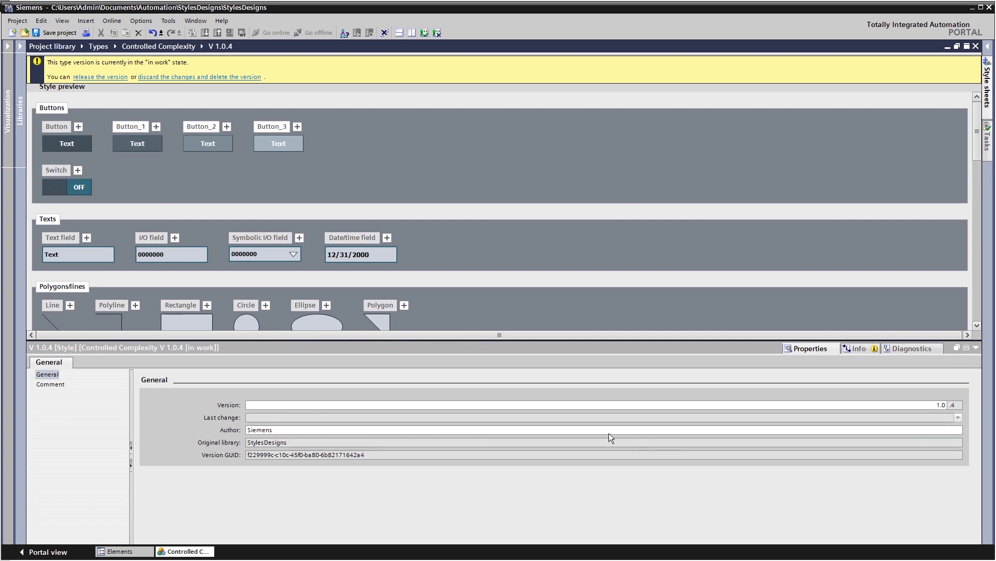
click(207, 321)
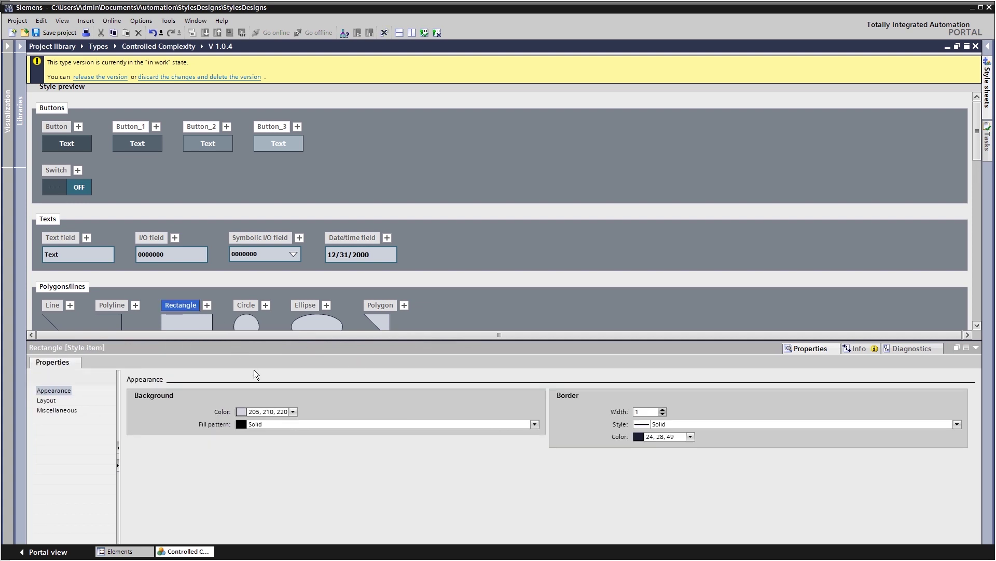
click(293, 412)
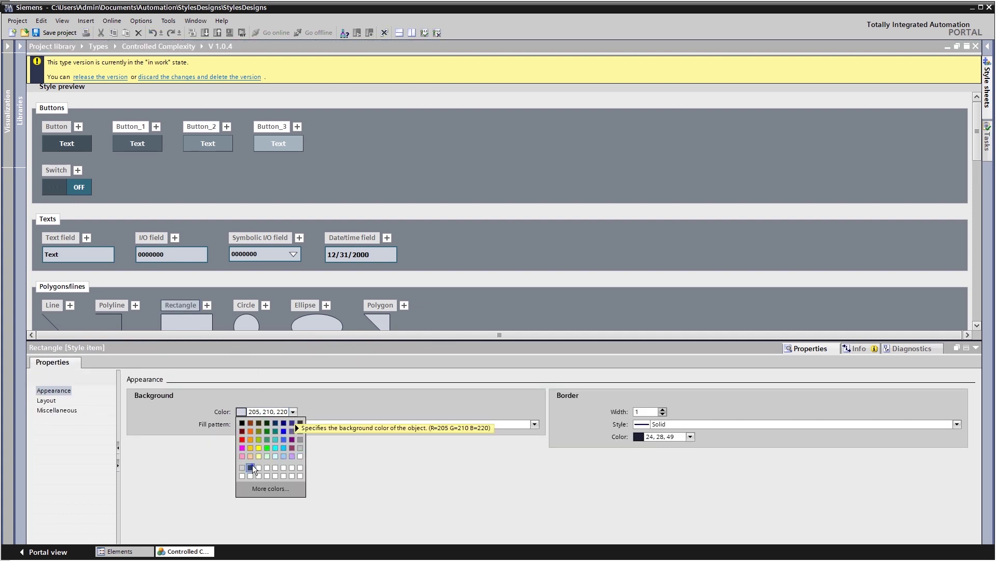
click(299, 455)
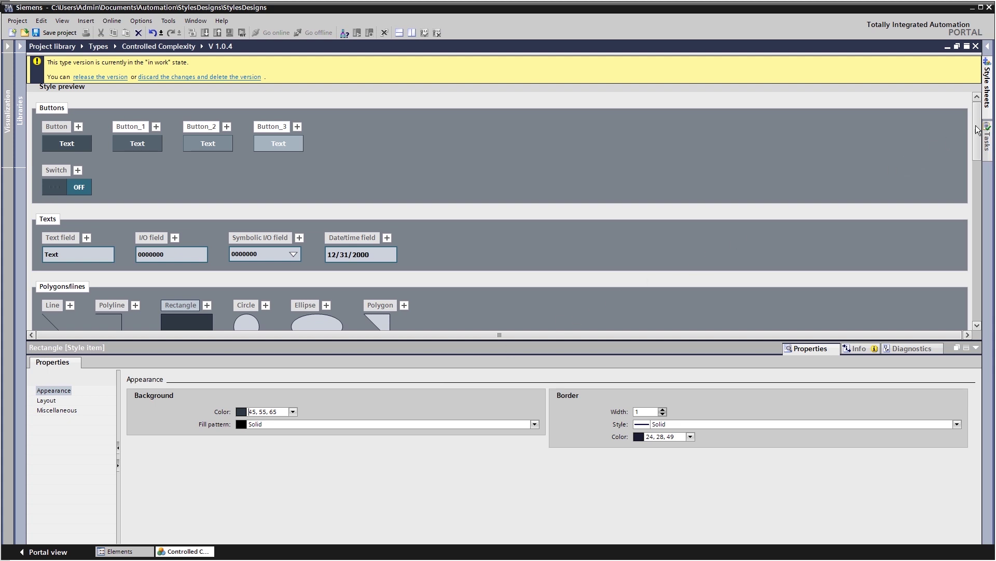
drag(977, 130, 978, 155)
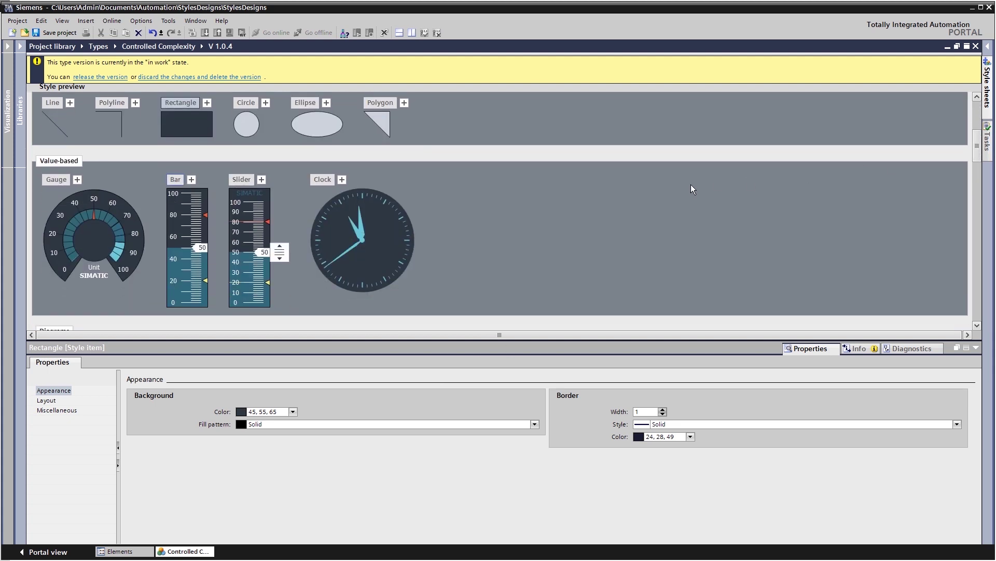
Step: Set Bar's background to light 205, 210, 220 and add Bar_1 with a dark 45, 55, 65 background
click(174, 243)
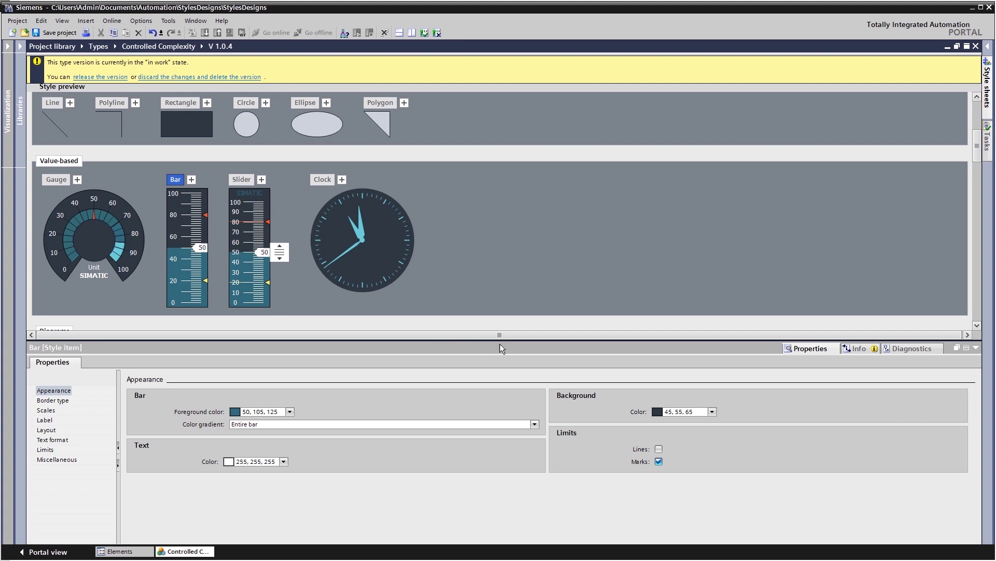
click(713, 414)
click(659, 466)
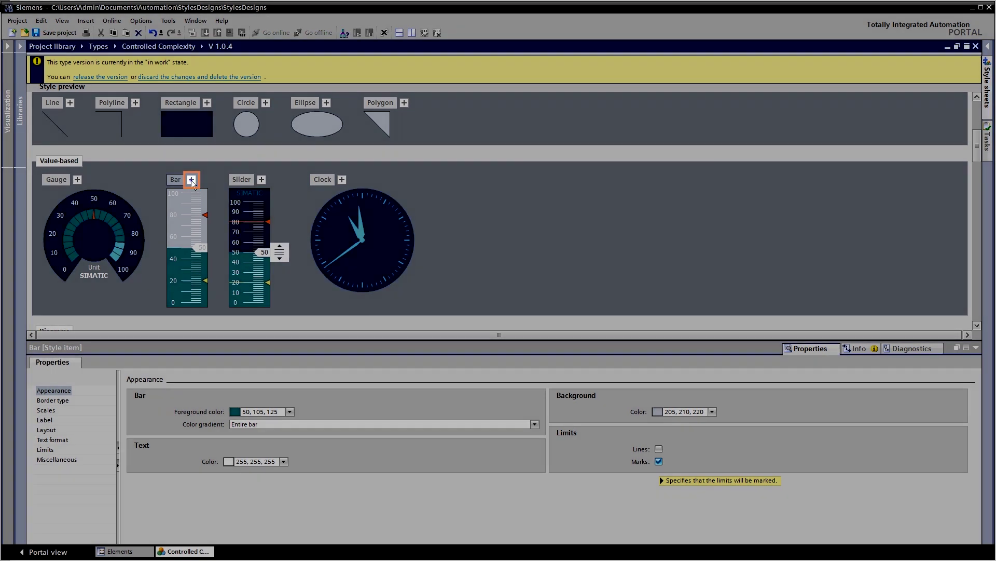
click(191, 179)
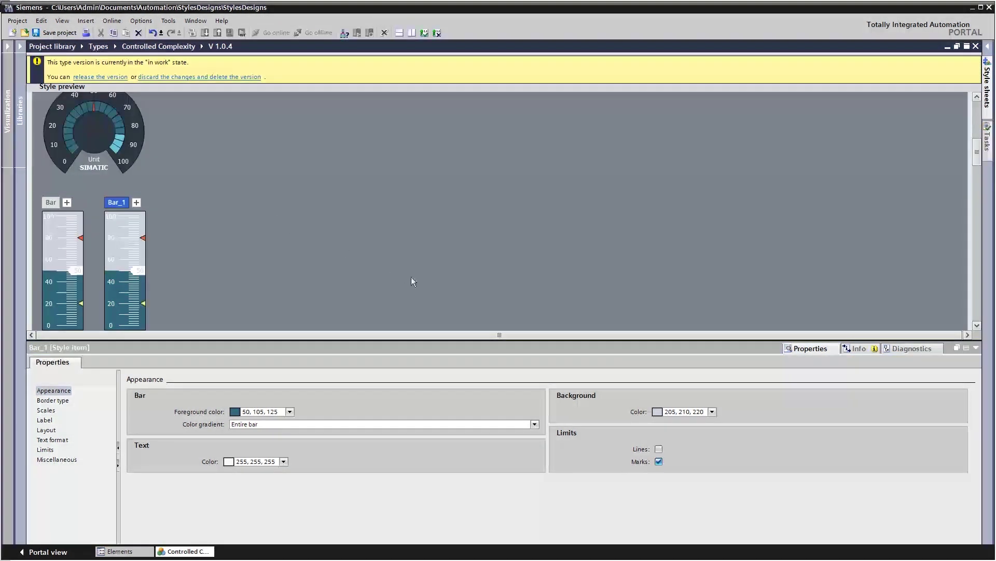
click(713, 412)
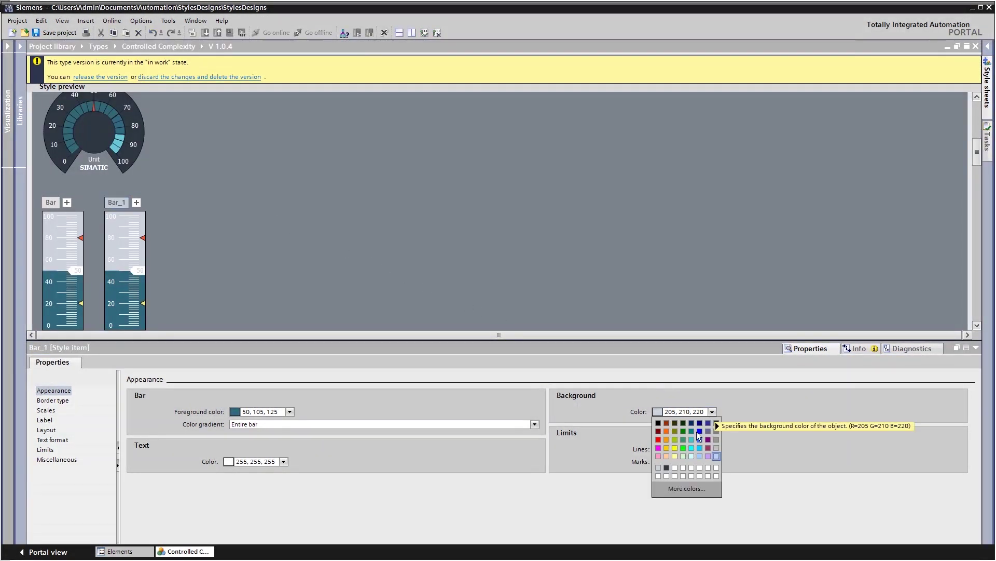
click(670, 470)
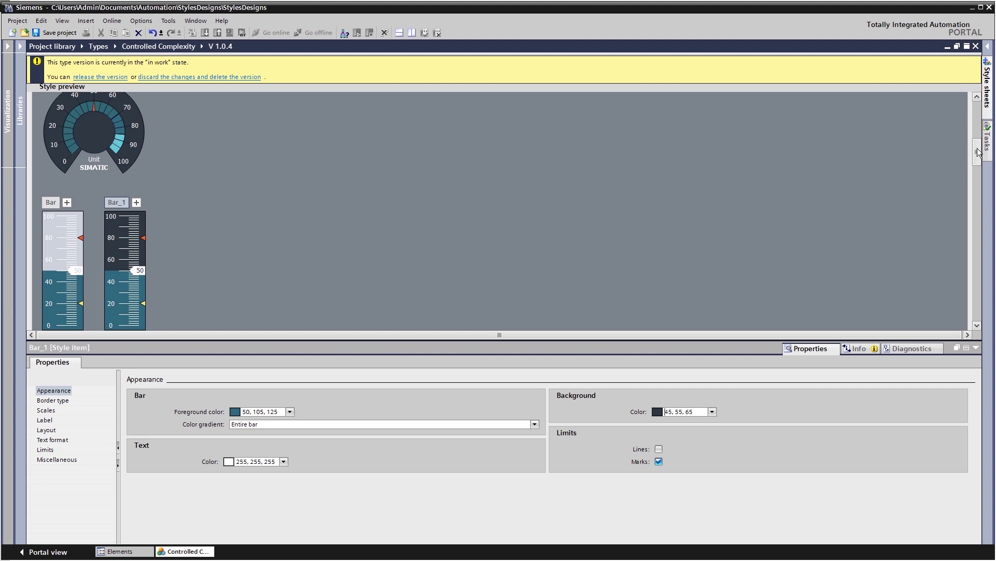
drag(979, 153, 862, 113)
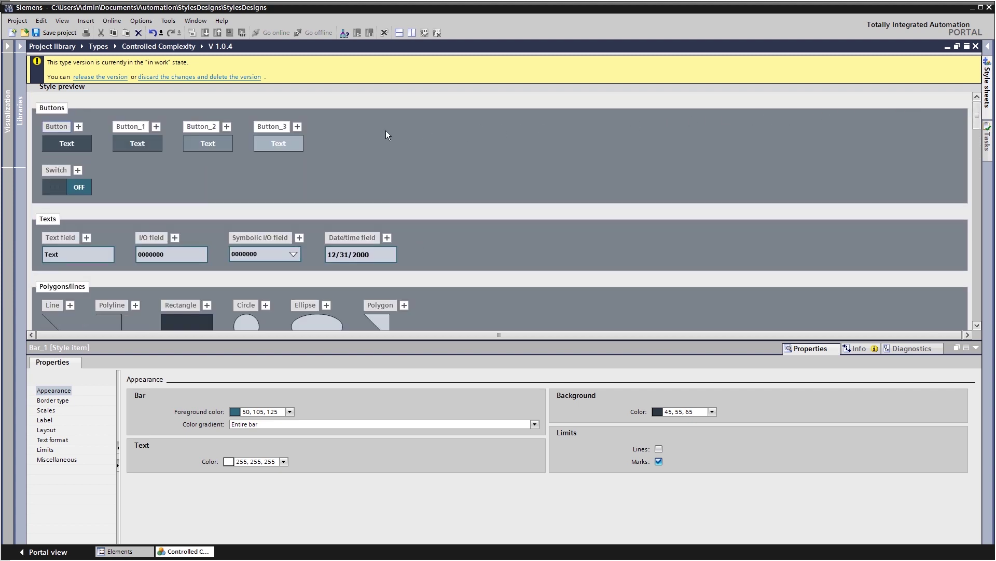
Step: Give Button a light 205, 210, 220 background and save it as the new 'Style sheet Button'
click(63, 145)
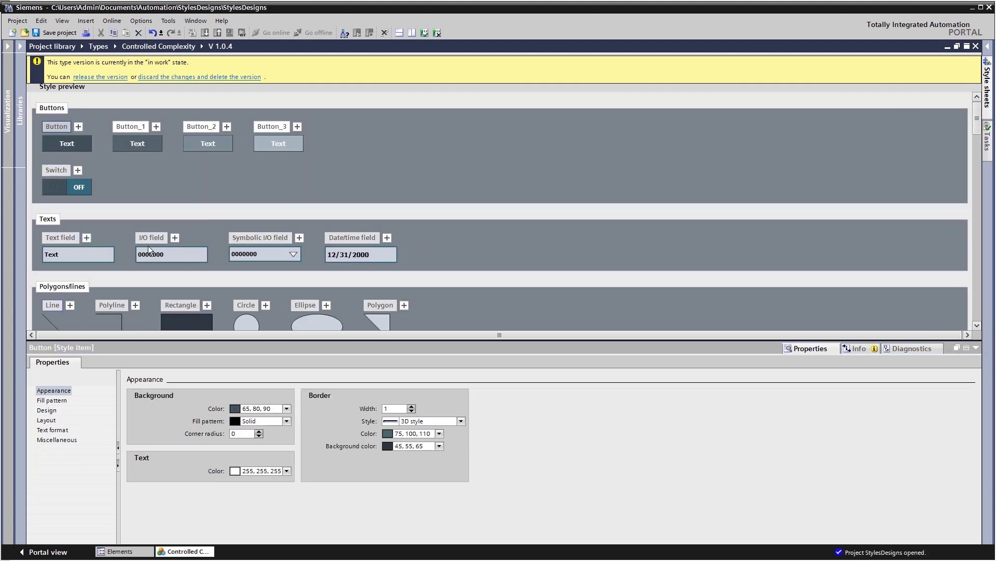
click(286, 408)
click(237, 465)
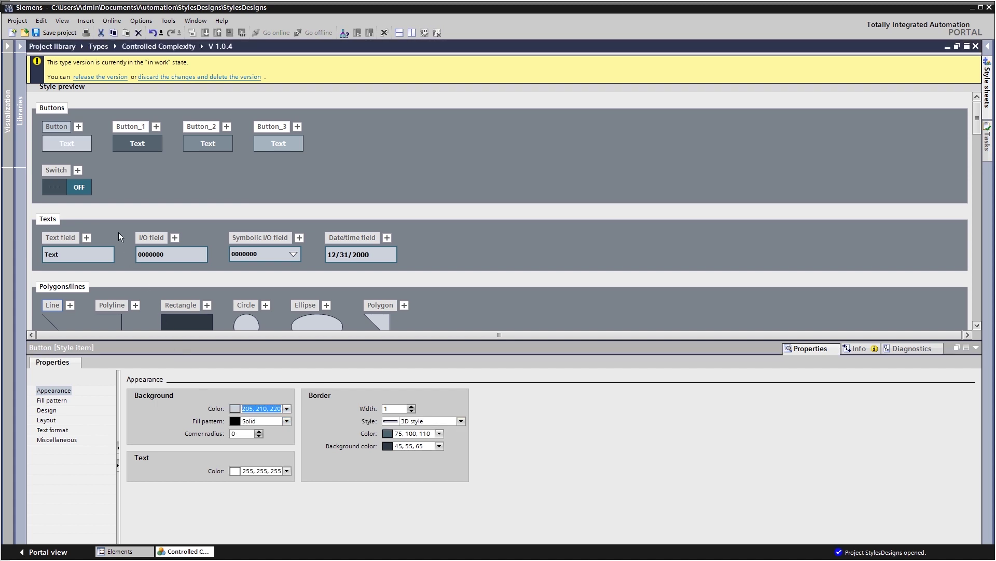
right_click(63, 141)
mouse_move(104, 218)
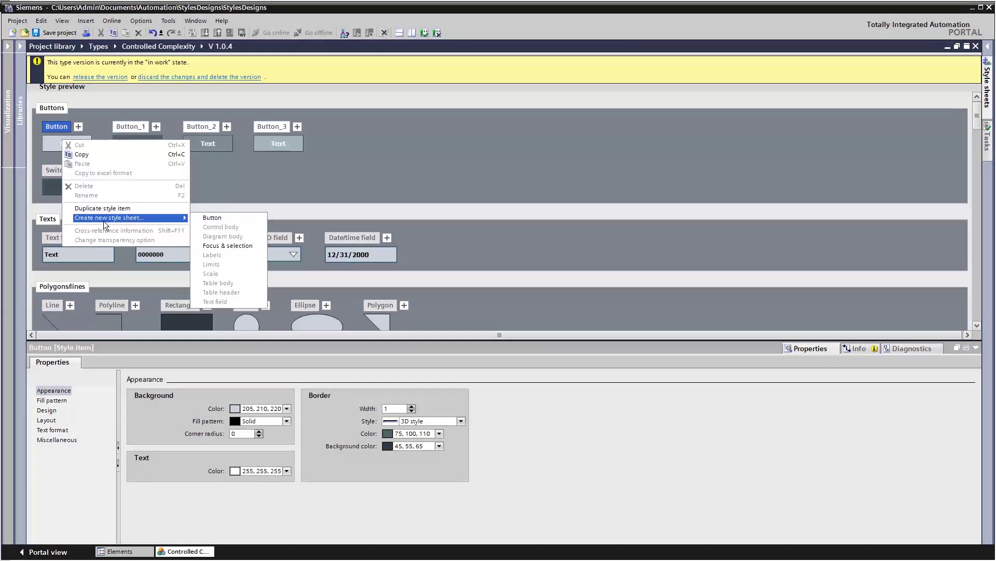
click(213, 217)
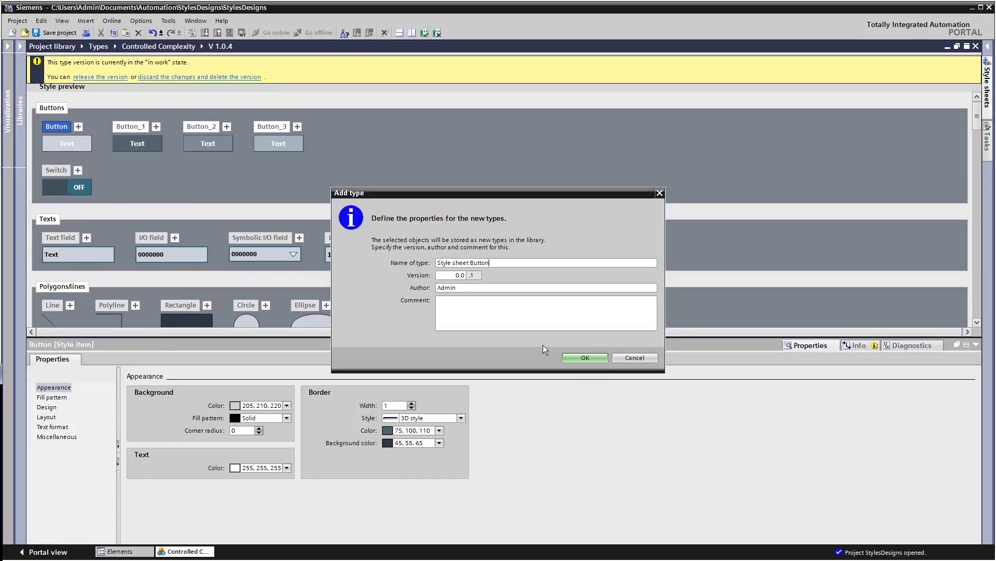
click(581, 357)
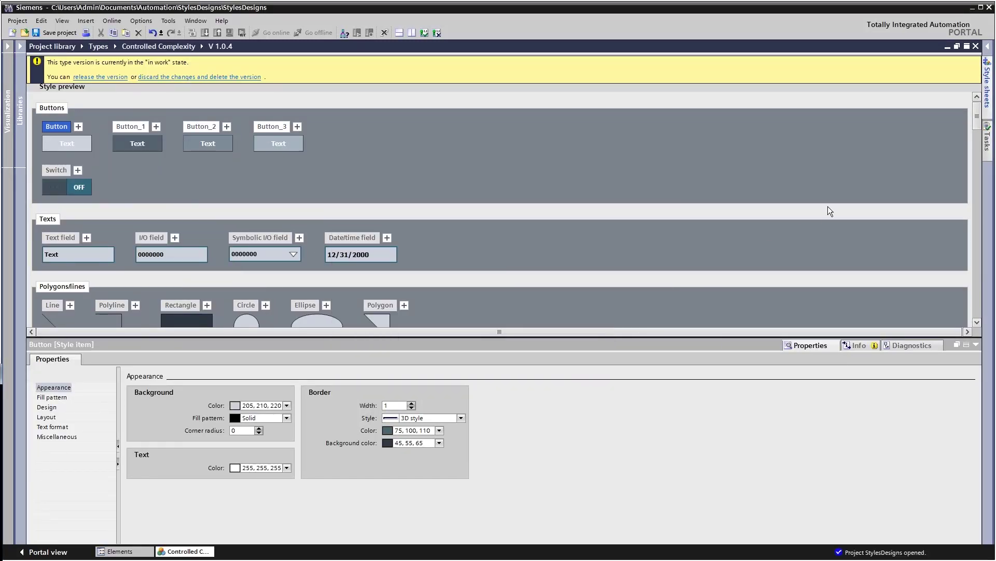
Step: Show the Style sheets list and select the greyed-out Button visual attribute
click(988, 106)
drag(855, 119, 857, 200)
click(879, 286)
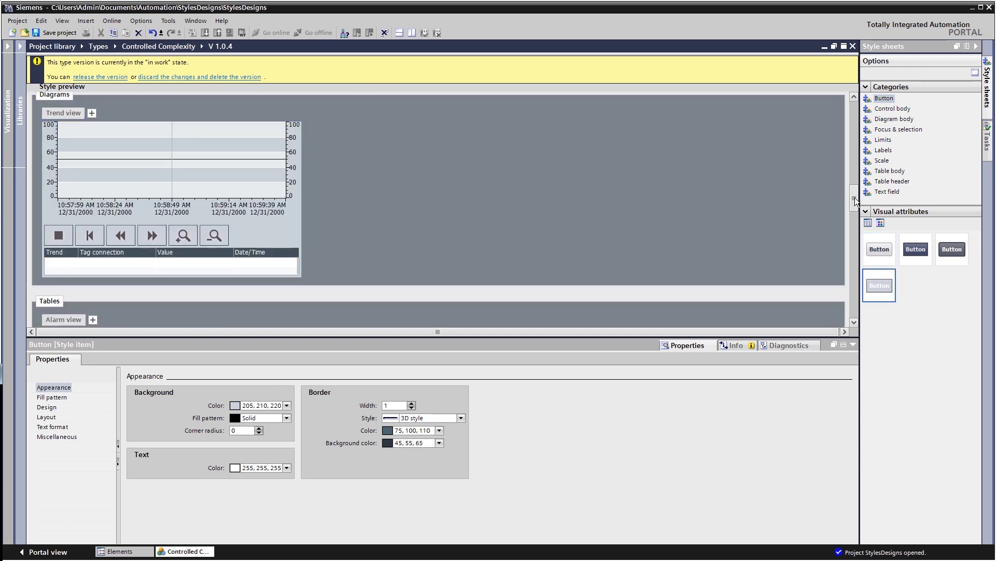
Step: Release Controlled Complexity version V 1.0.4, updating its instances in the project
drag(854, 200, 853, 301)
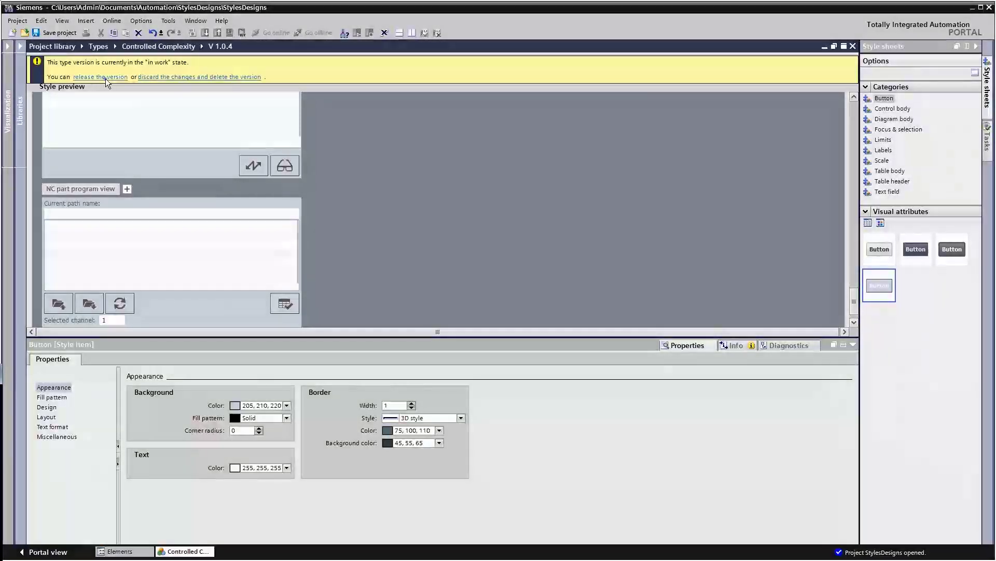
click(106, 79)
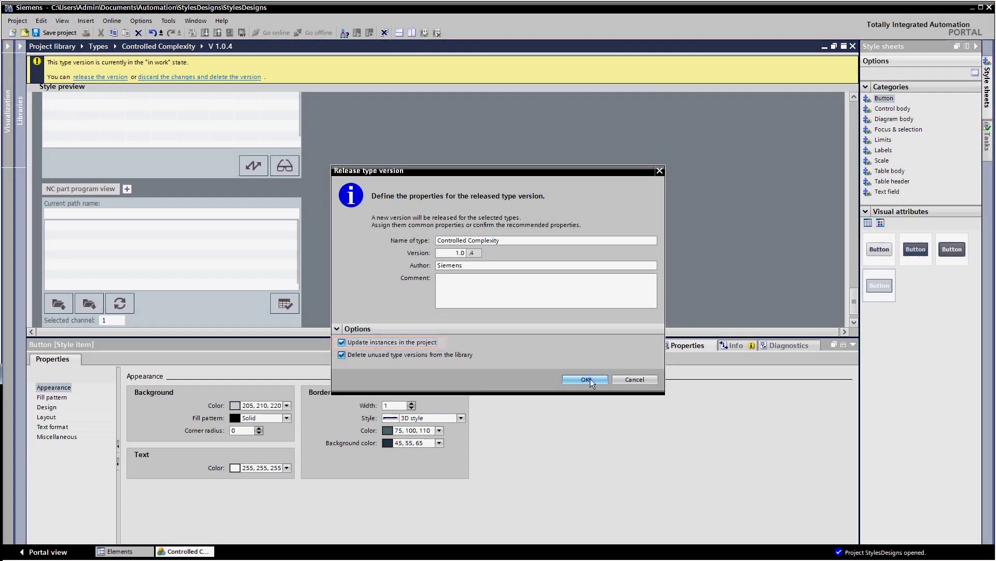
click(589, 379)
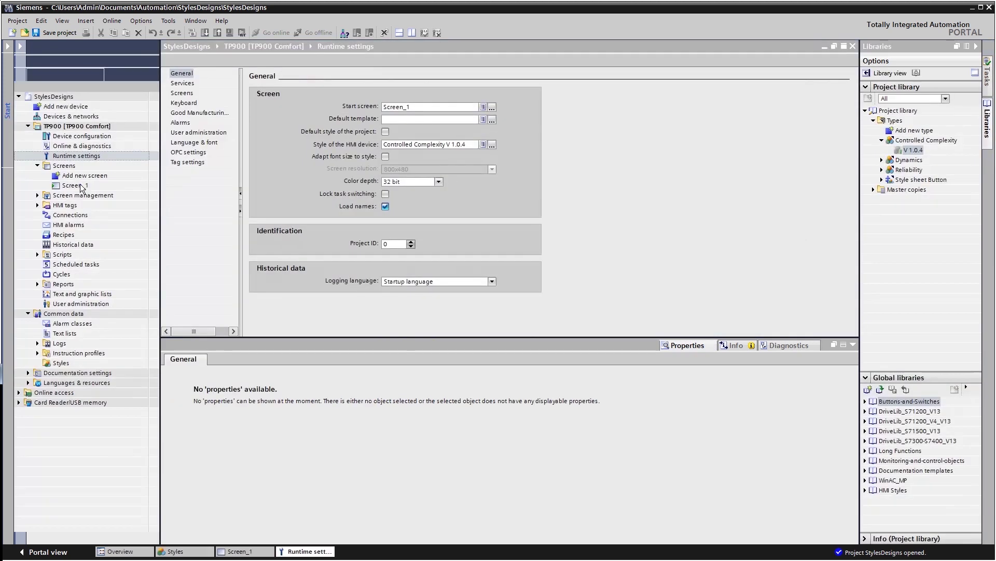
Step: Open the TP900's Screen_1 full-window to view its restyled buttons, bars and trend view
double_click(75, 185)
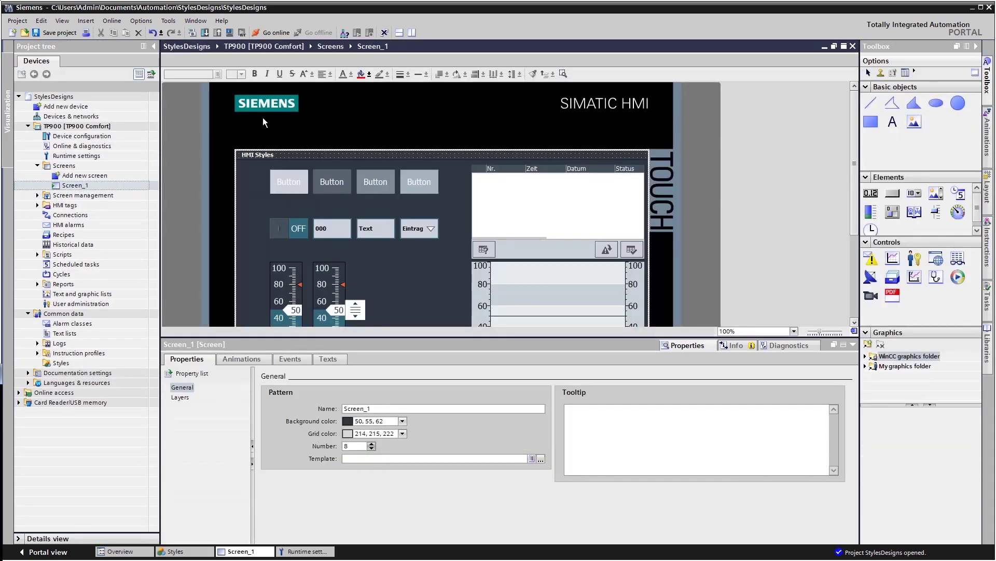
double_click(468, 48)
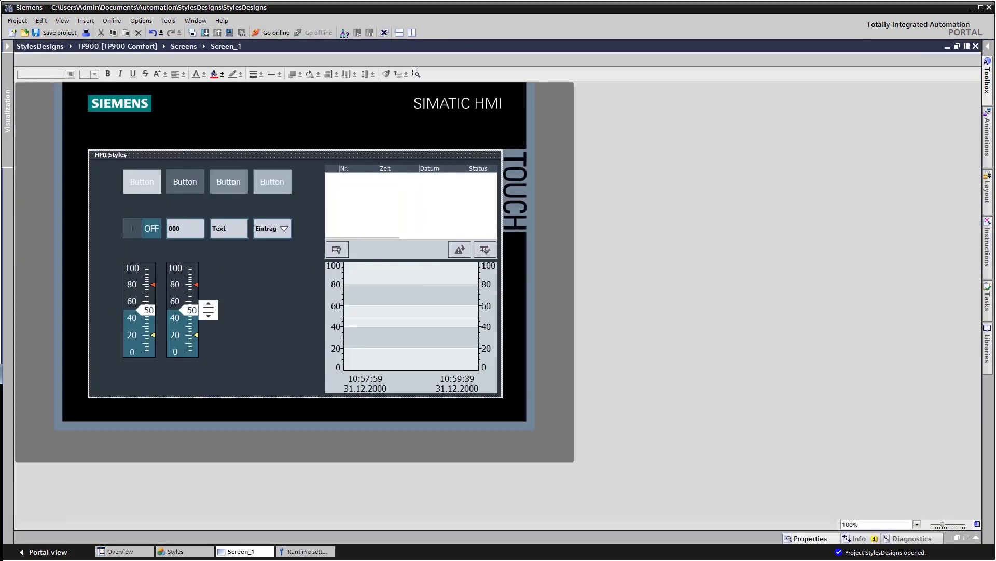